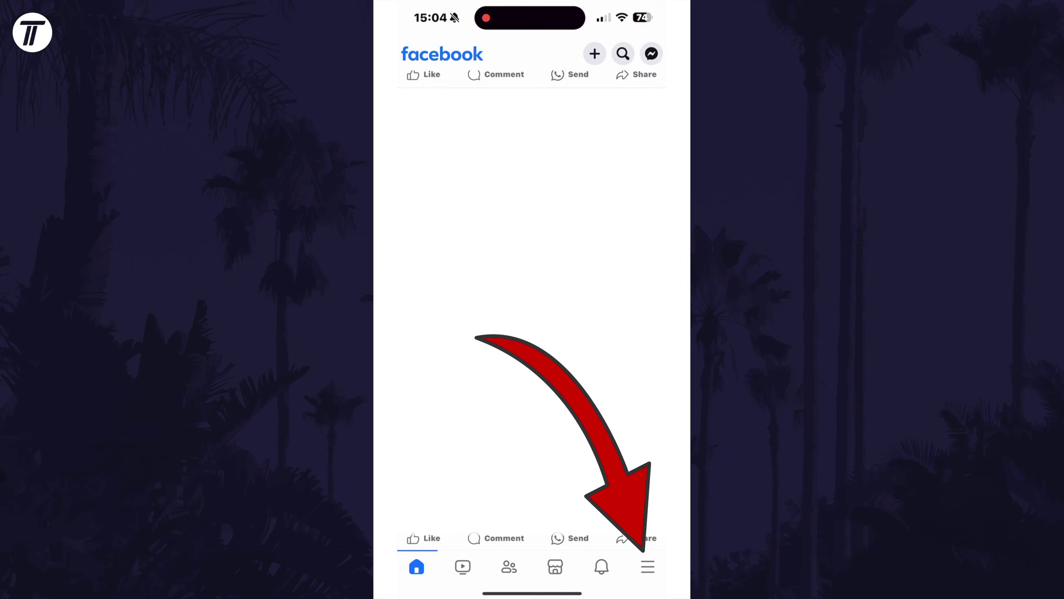
- From the main menu, expand Settings & Privacy and open Settings
left_click(647, 567)
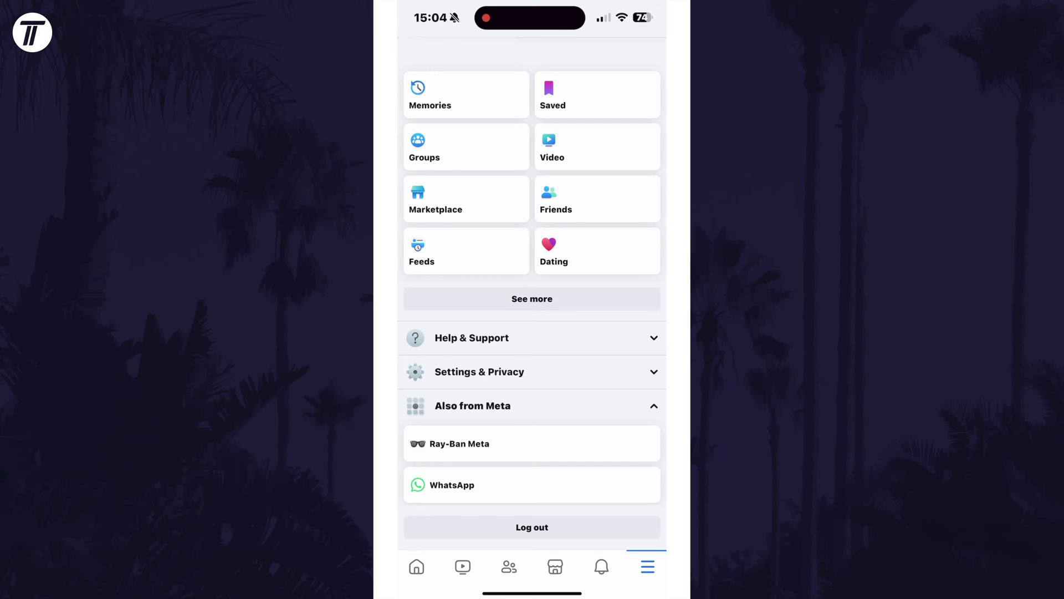
left_click(480, 372)
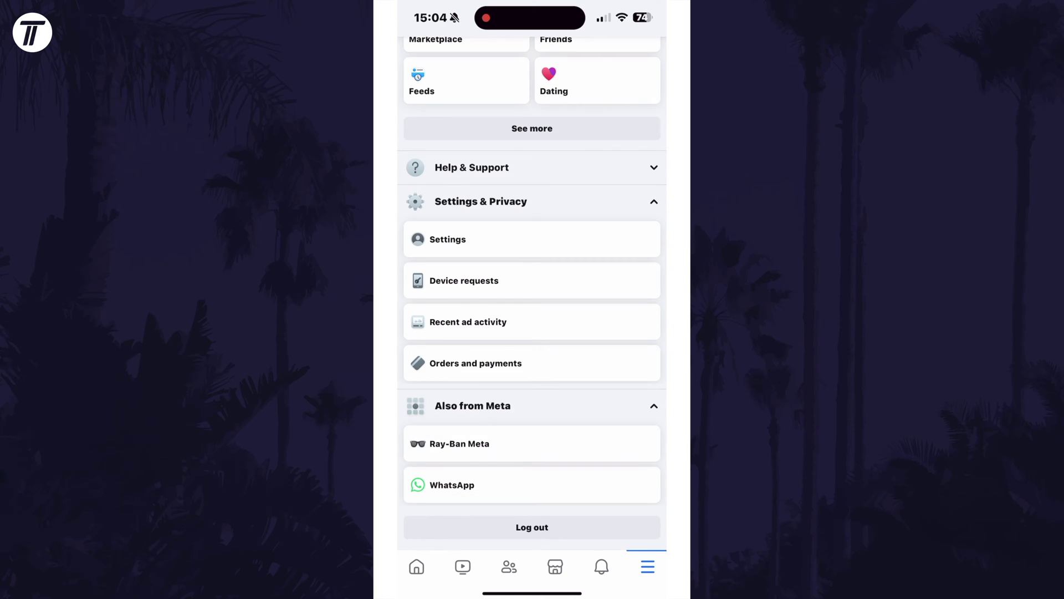
left_click(448, 239)
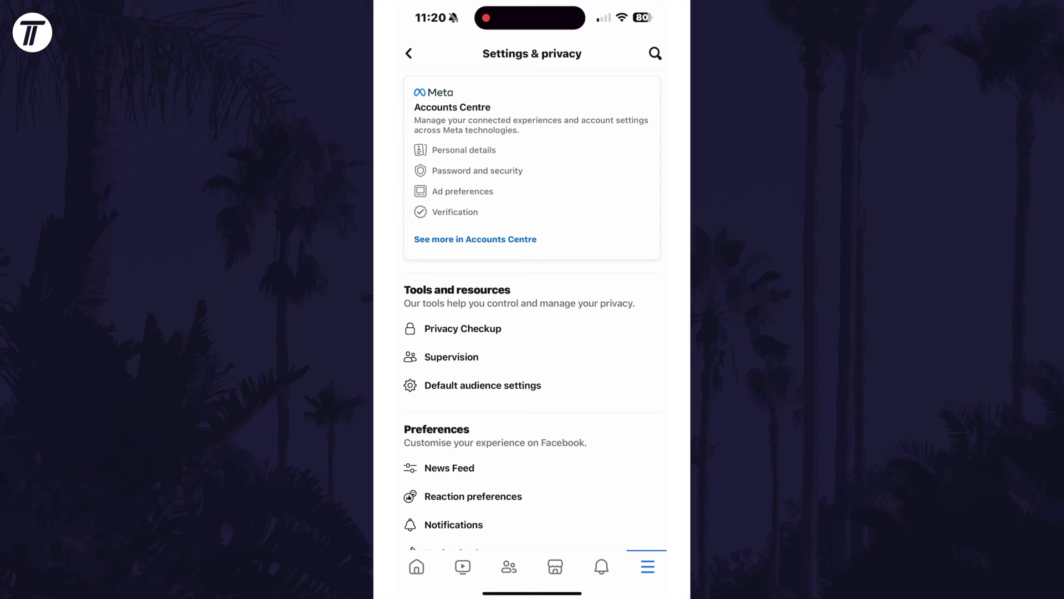
- Go through Accounts Centre and Password and security to Change password
left_click(479, 125)
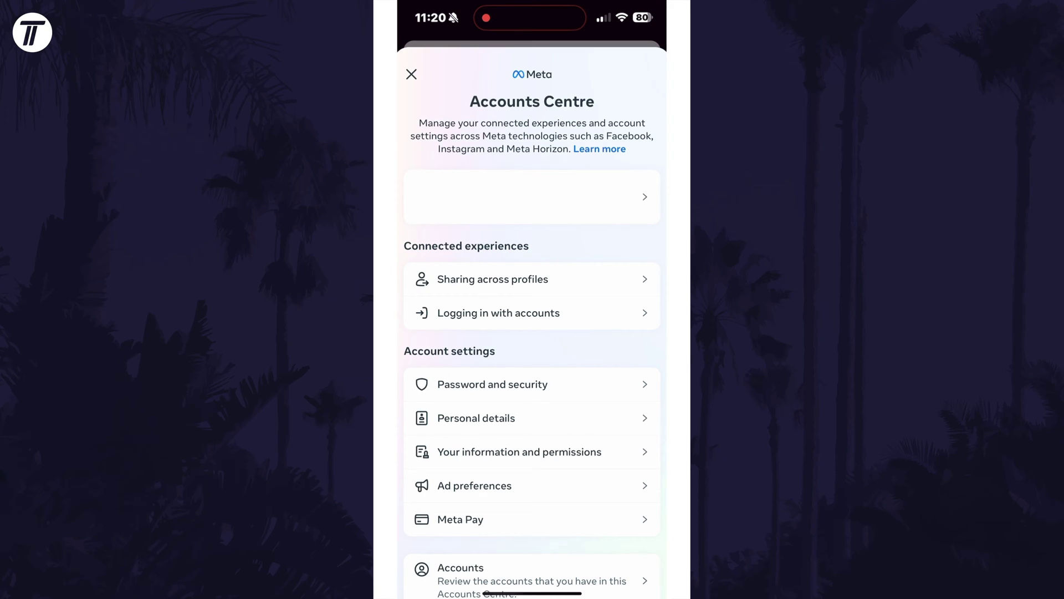
left_click(492, 384)
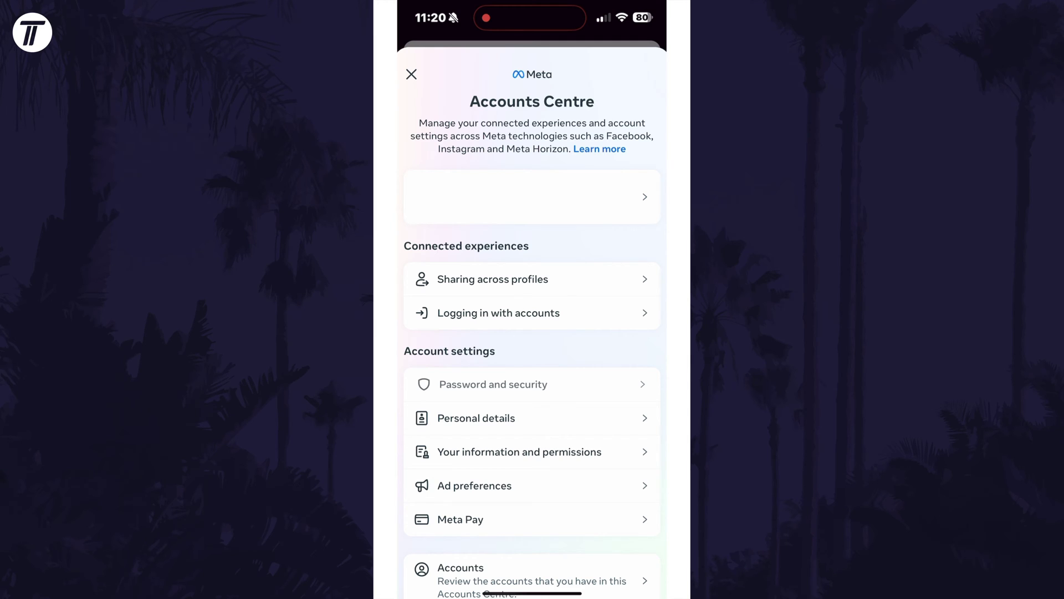
left_click(458, 187)
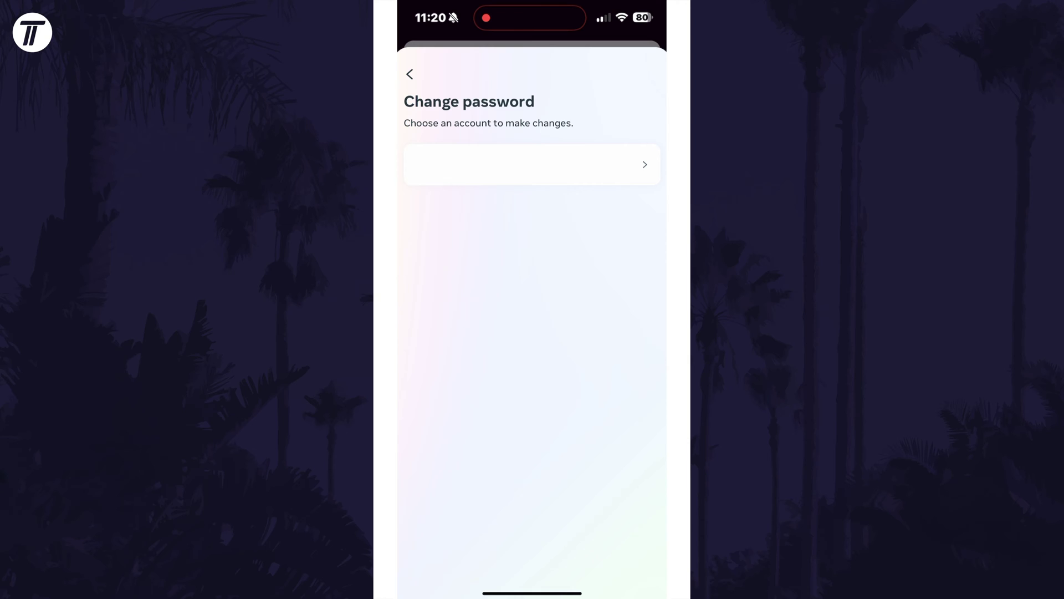
- Choose the Facebook account to open its Change password form
left_click(532, 164)
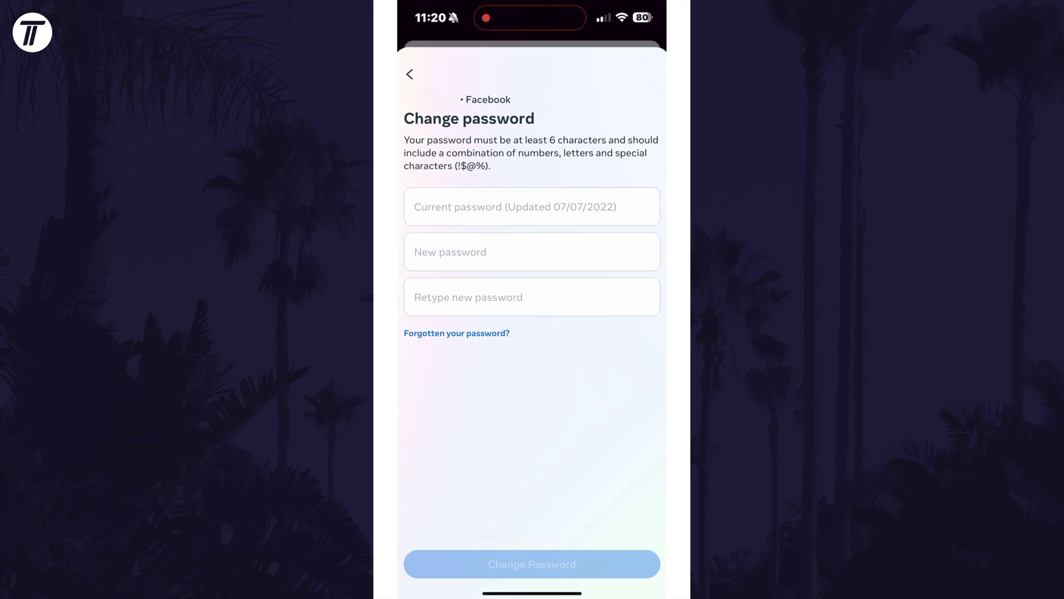